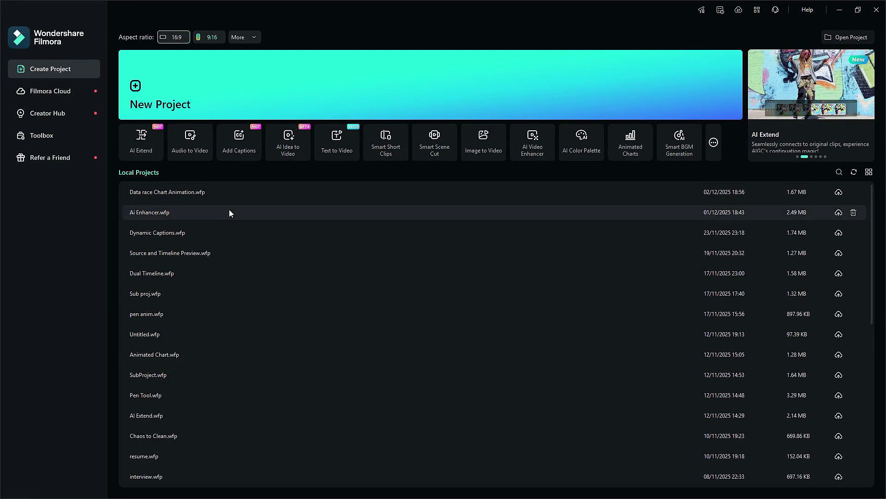
Step: Start a new untitled project and show the Exclusive video effects, including Animated Charts
{"action": "left_click", "coordinate": [302, 107]}
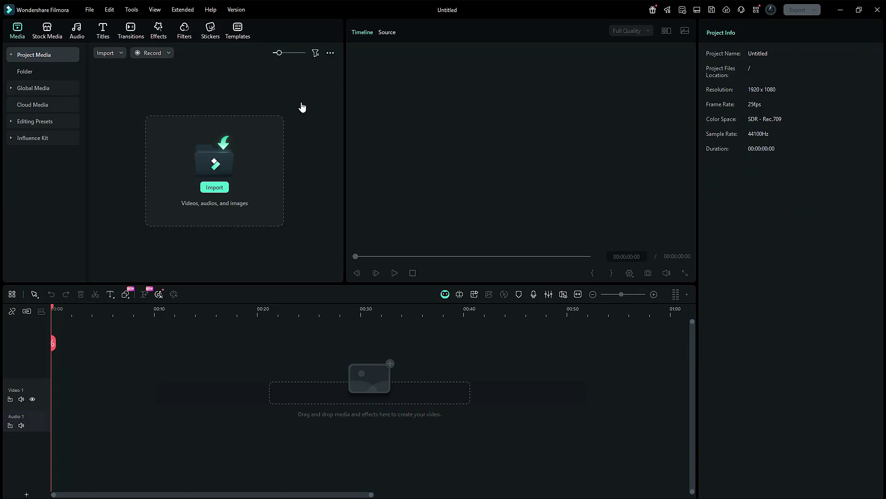
{"action": "left_click", "coordinate": [159, 32]}
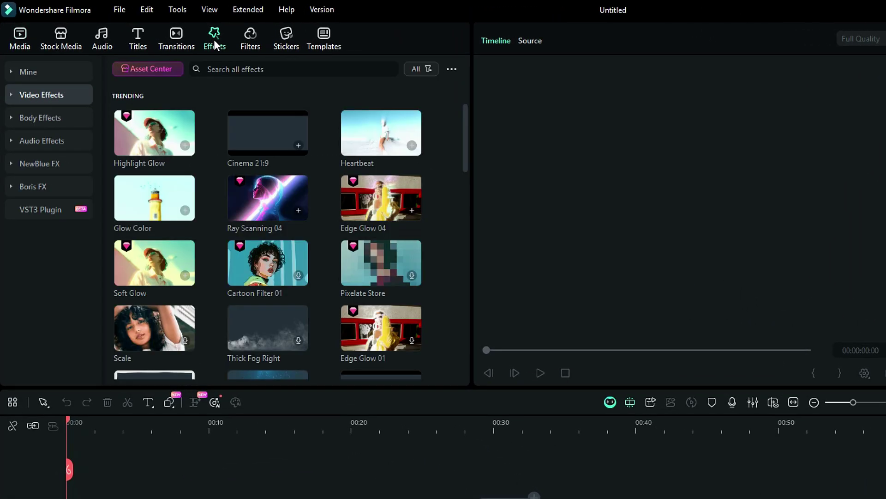
{"action": "left_click", "coordinate": [47, 98]}
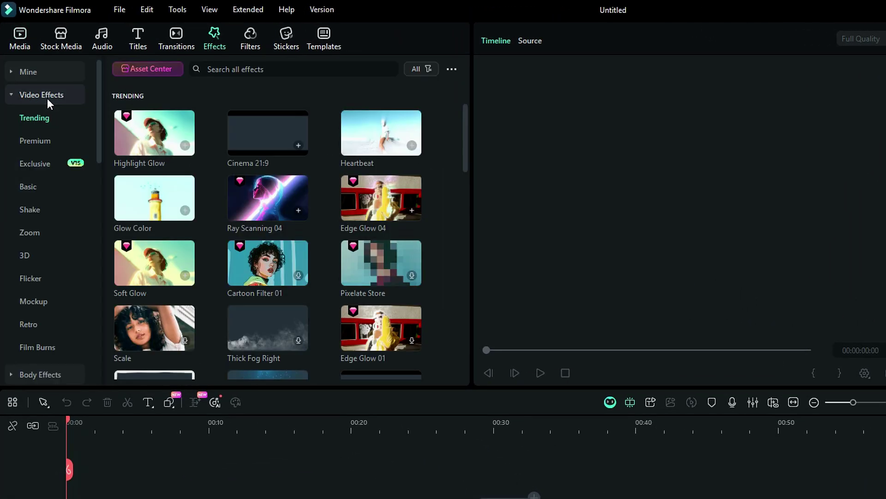
{"action": "left_click", "coordinate": [46, 162]}
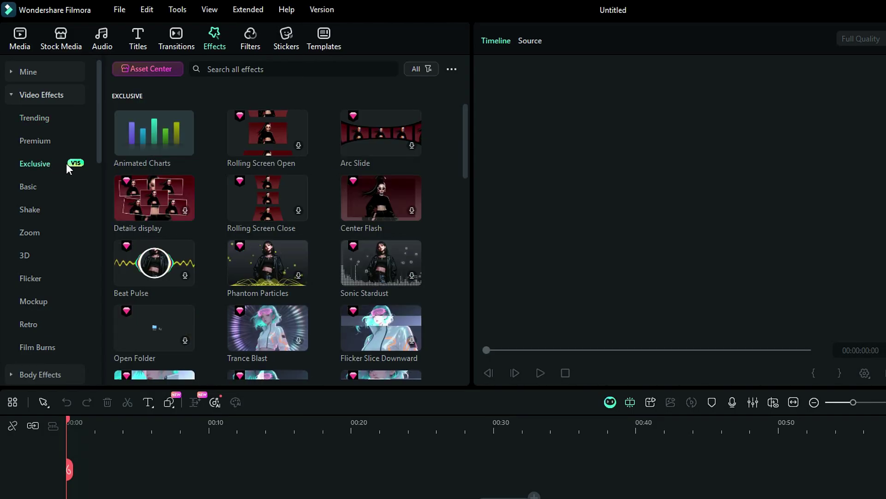
{"action": "left_click", "coordinate": [144, 139]}
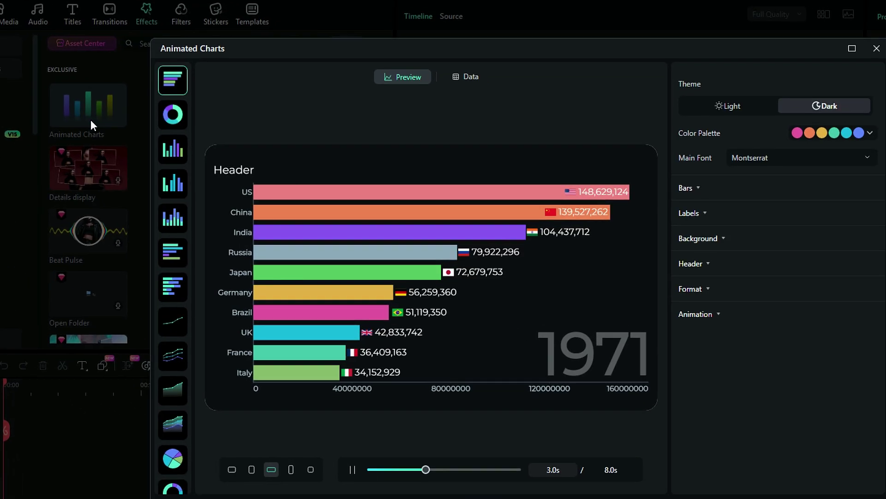
{"action": "left_click", "coordinate": [173, 114]}
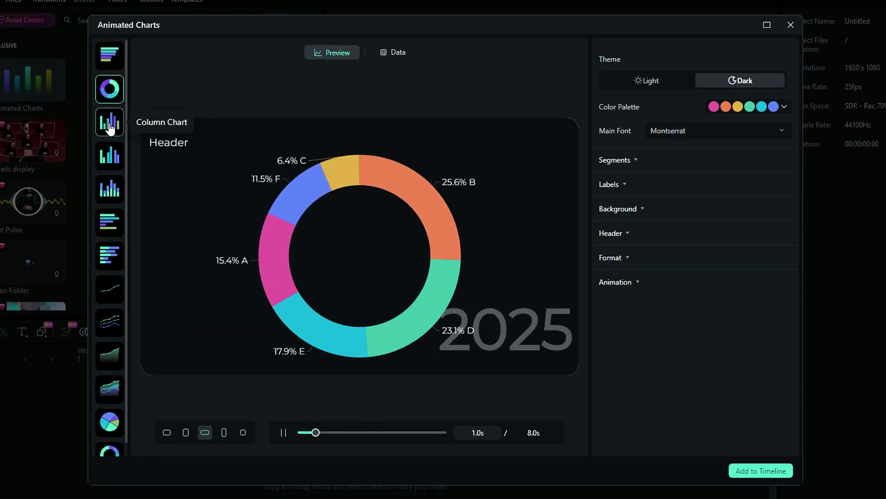
{"action": "left_click", "coordinate": [109, 129]}
{"action": "left_click", "coordinate": [110, 157]}
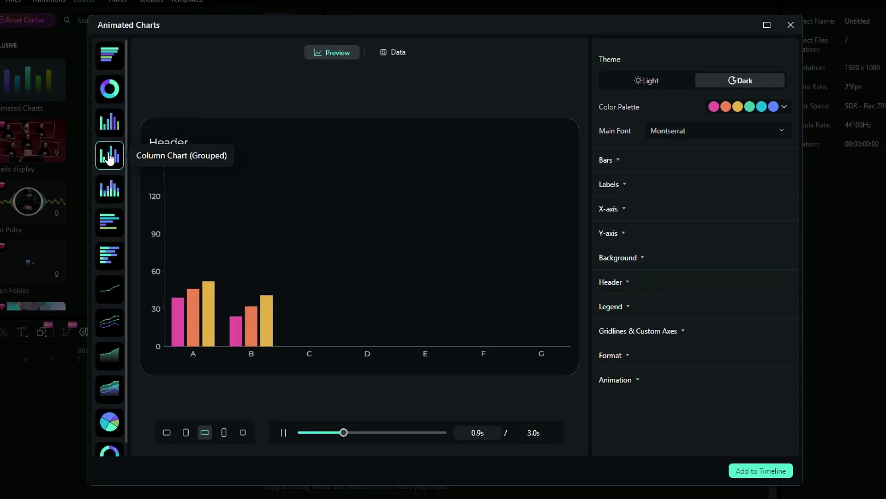
{"action": "left_click", "coordinate": [114, 65]}
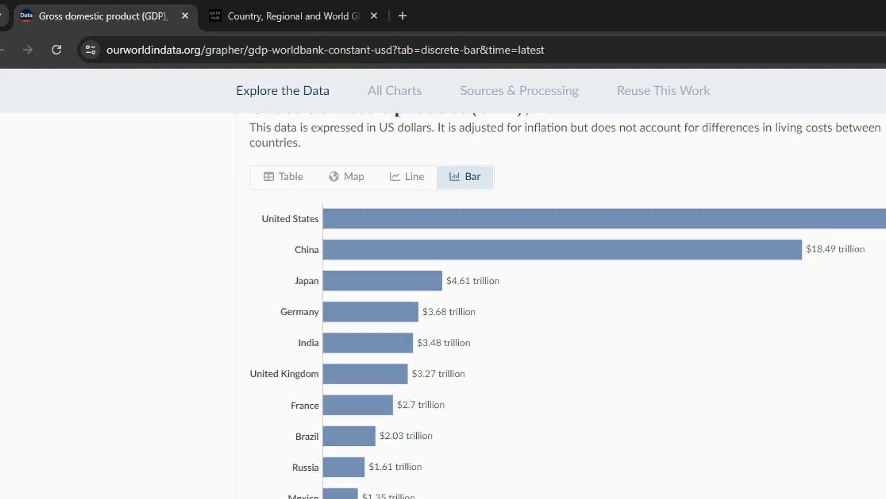
Step: Browse the datahub.io GDP dataset page, then go to the chart site's Statistics page
{"action": "left_click", "coordinate": [294, 19]}
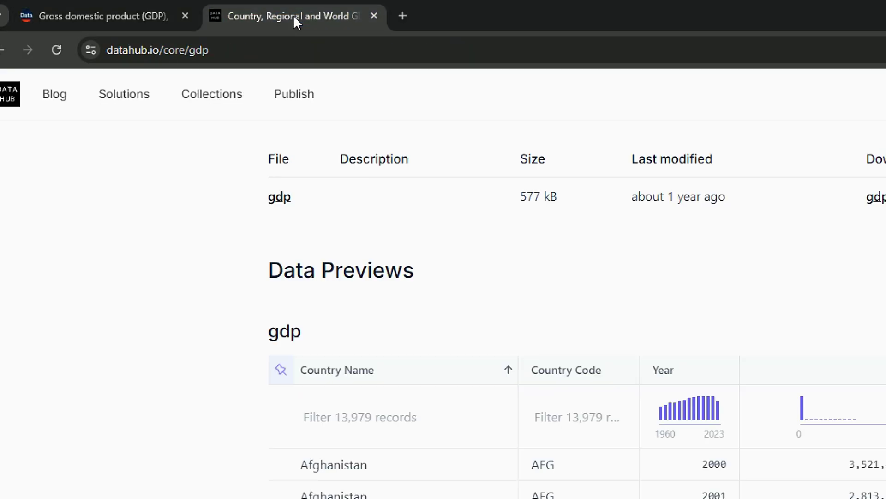
{"action": "scroll", "coordinate": [600, 257], "scroll_direction": "down", "scroll_amount": 1}
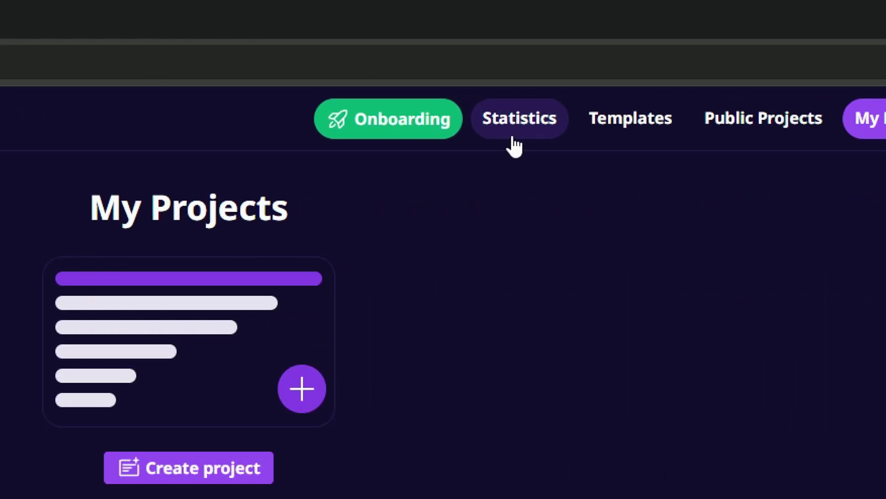
{"action": "left_click", "coordinate": [514, 138]}
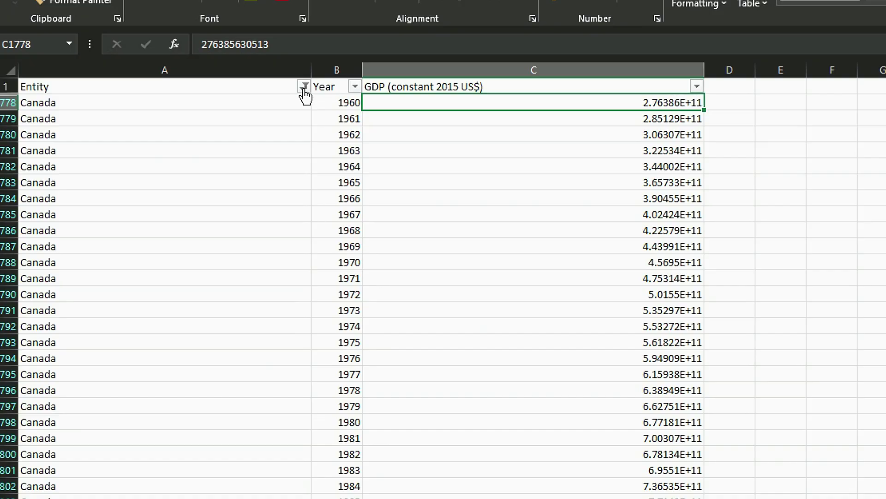
Step: Show the Entity column's filter choices and scroll through the country checklist
{"action": "left_click", "coordinate": [305, 87]}
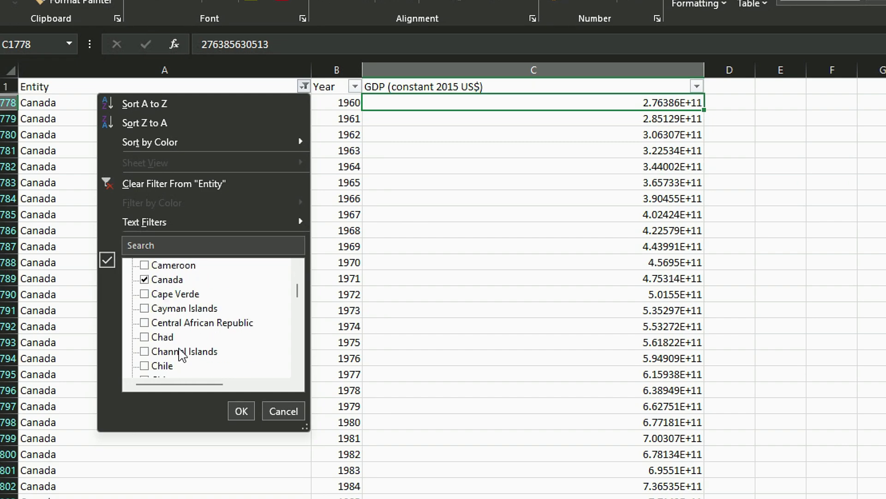
{"action": "scroll", "coordinate": [147, 358], "scroll_direction": "down", "scroll_amount": 2}
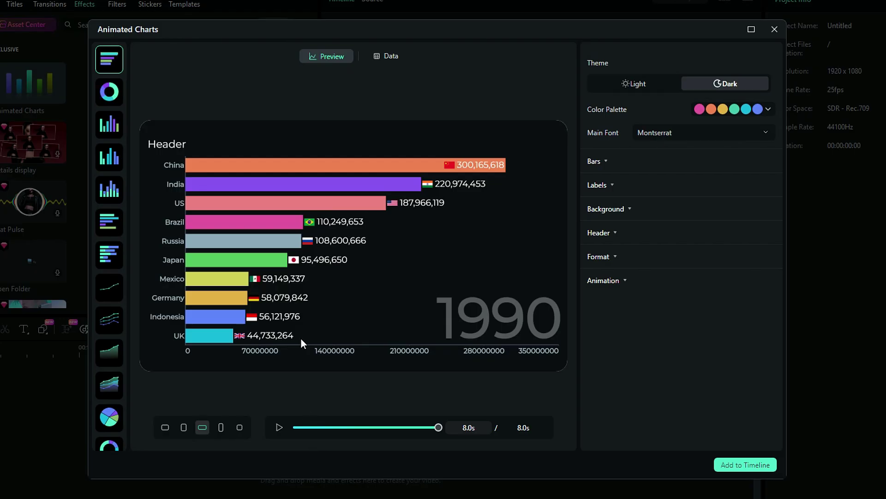
Step: Inspect the sample Year and Brazil cells in the Data tab, then start the XLSX/CSV upload
{"action": "left_click", "coordinate": [387, 56]}
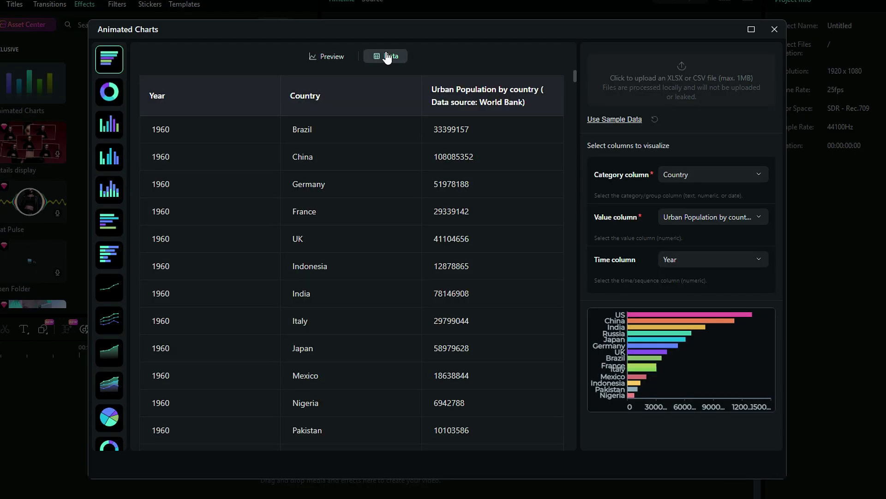
{"action": "double_click", "coordinate": [221, 135]}
{"action": "double_click", "coordinate": [310, 131]}
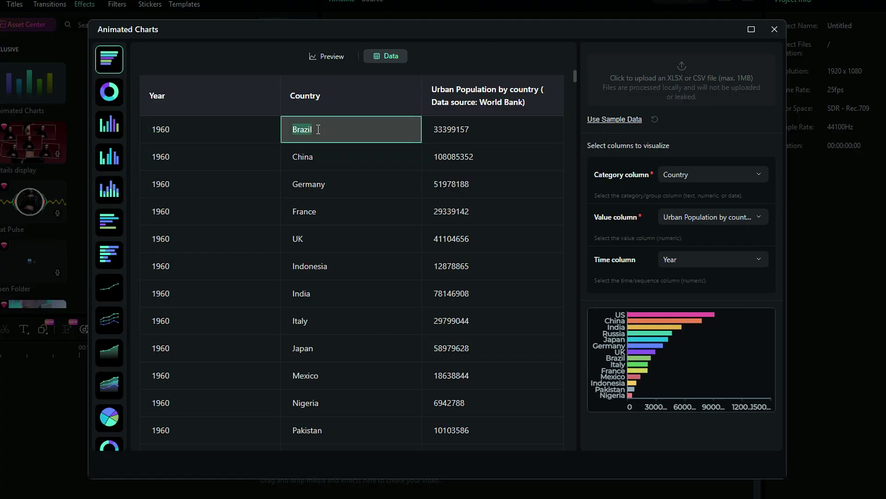
{"action": "left_click", "coordinate": [635, 100]}
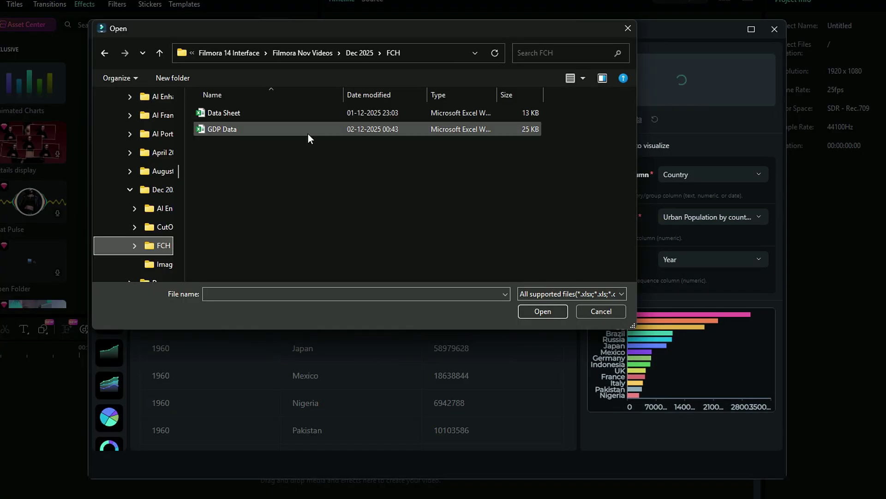
Step: Load GDP Data and map Country, GDP and Year as the category, value and time columns
{"action": "left_click", "coordinate": [543, 311]}
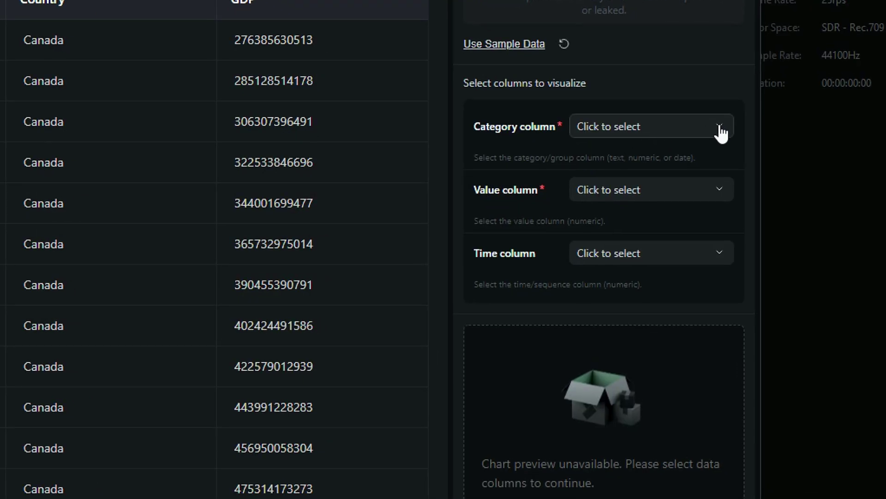
{"action": "left_click", "coordinate": [721, 134]}
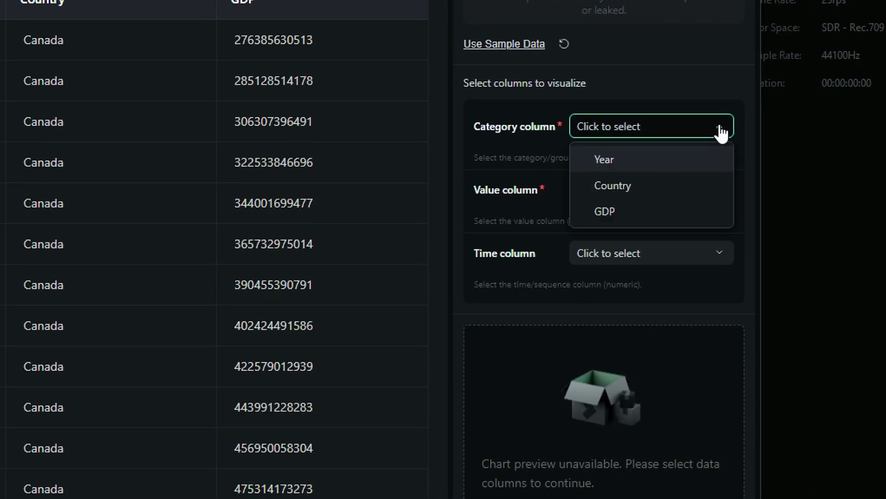
{"action": "left_click", "coordinate": [674, 189]}
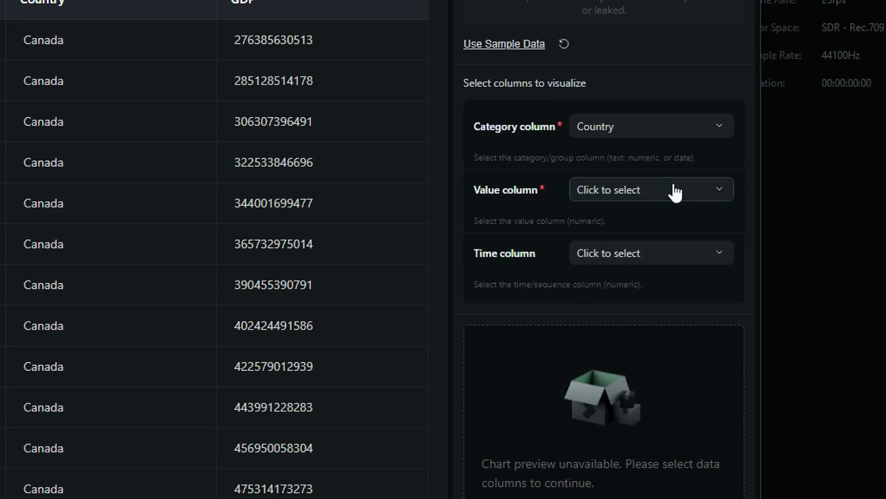
{"action": "left_click", "coordinate": [721, 194]}
{"action": "left_click", "coordinate": [711, 248]}
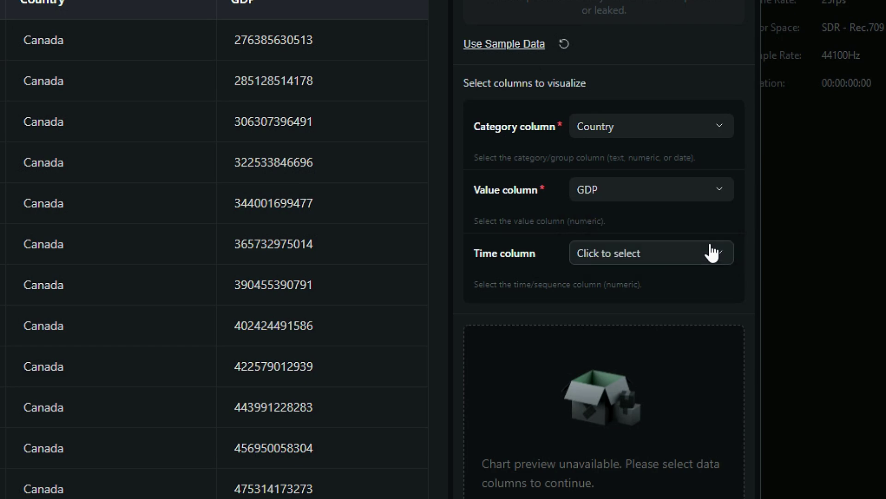
{"action": "left_click", "coordinate": [723, 262]}
{"action": "left_click", "coordinate": [710, 291]}
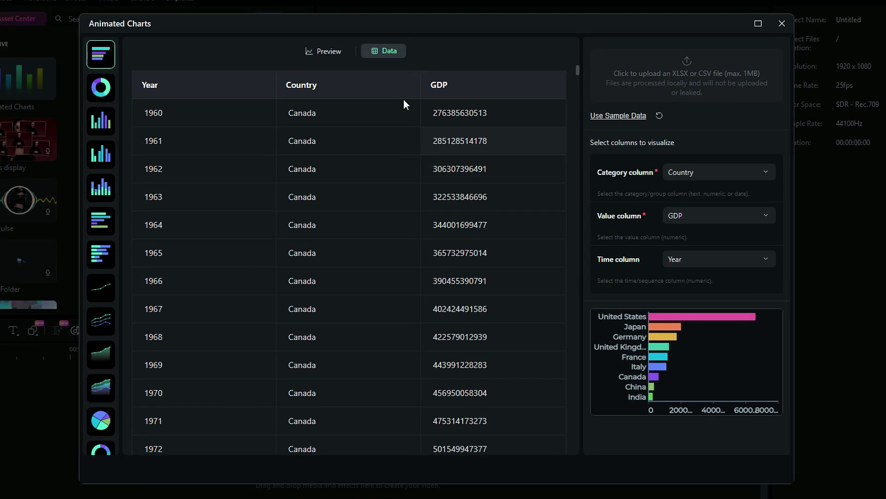
Step: Preview the GDP bar race and shift the United States bar colour towards blue
{"action": "left_click", "coordinate": [325, 52]}
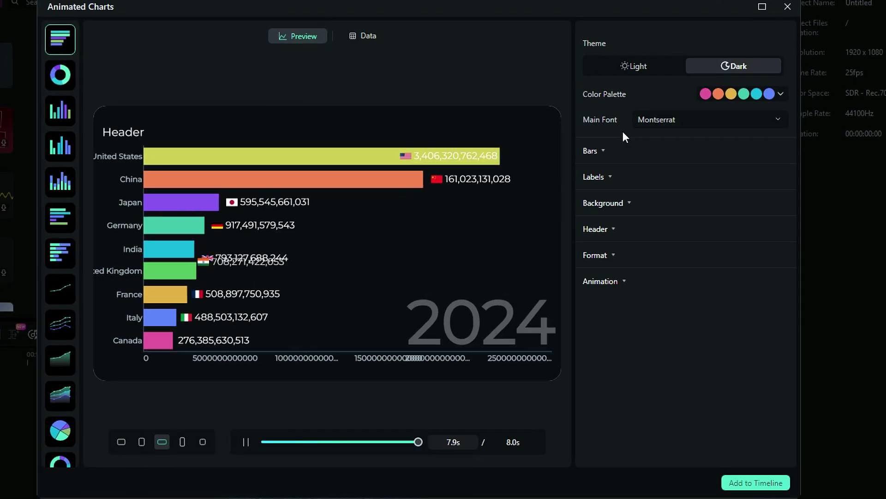
{"action": "left_click", "coordinate": [603, 152]}
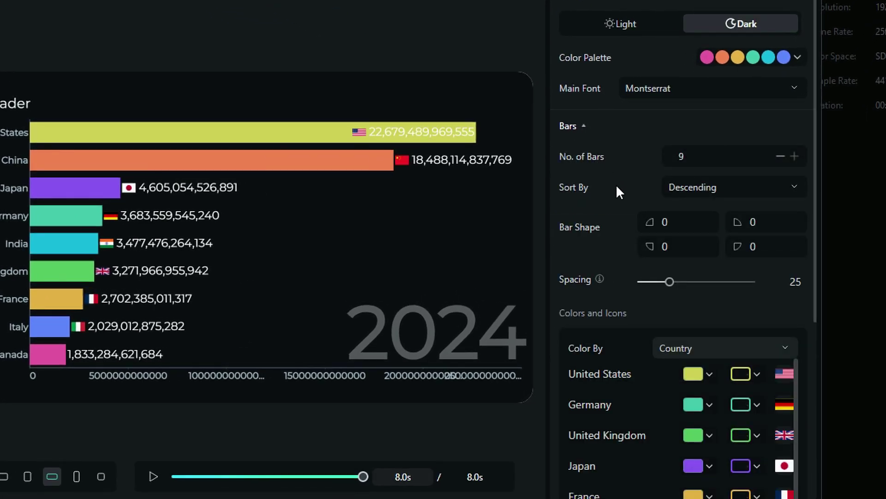
{"action": "scroll", "coordinate": [619, 192], "scroll_direction": "down", "scroll_amount": 2}
{"action": "left_click", "coordinate": [694, 299]}
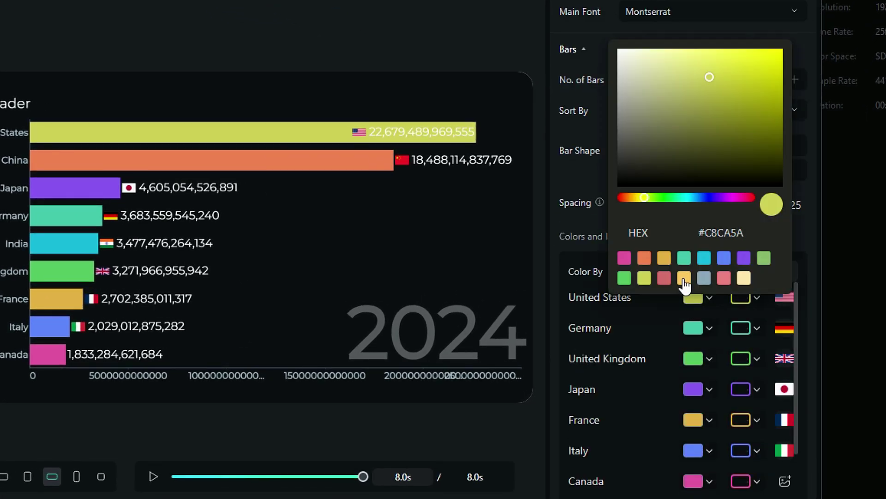
{"action": "left_click_drag", "start_coordinate": [733, 202], "coordinate": [677, 197]}
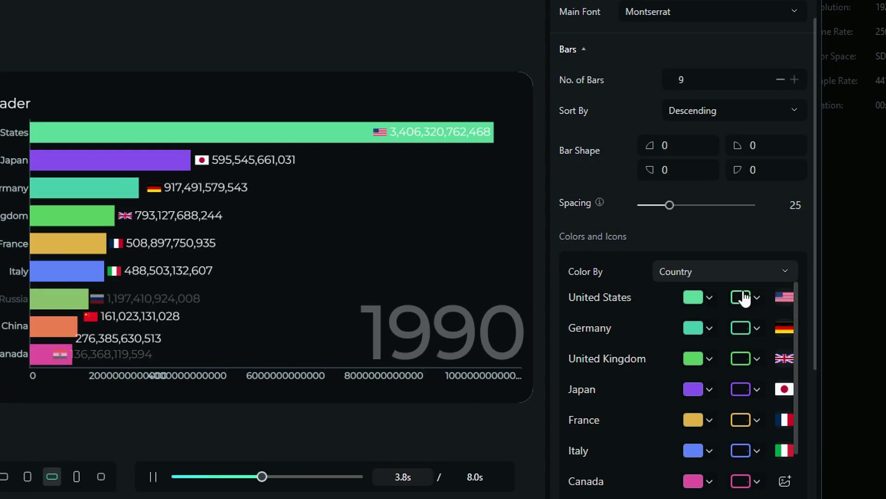
Step: Replace the United States flag icon with the screenshot image
{"action": "left_click", "coordinate": [785, 297]}
{"action": "left_click", "coordinate": [783, 295]}
{"action": "left_click", "coordinate": [79, 69]}
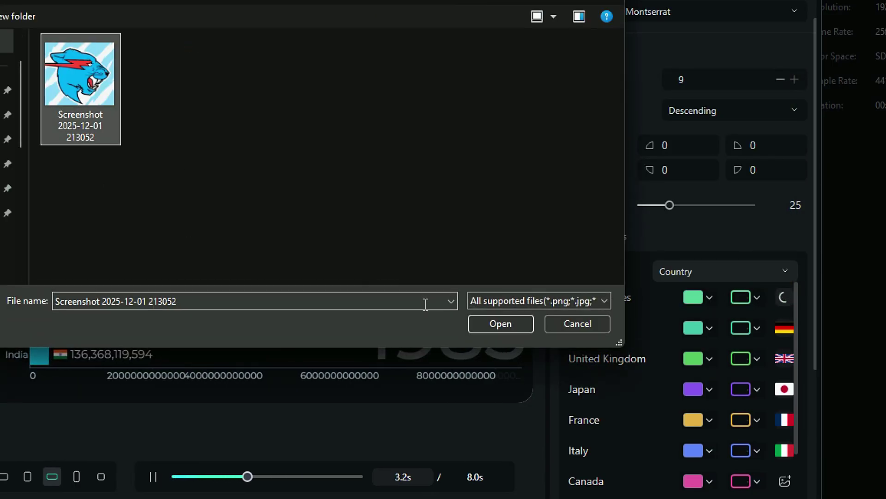
{"action": "left_click", "coordinate": [498, 324]}
{"action": "scroll", "coordinate": [785, 360], "scroll_direction": "down", "scroll_amount": 5}
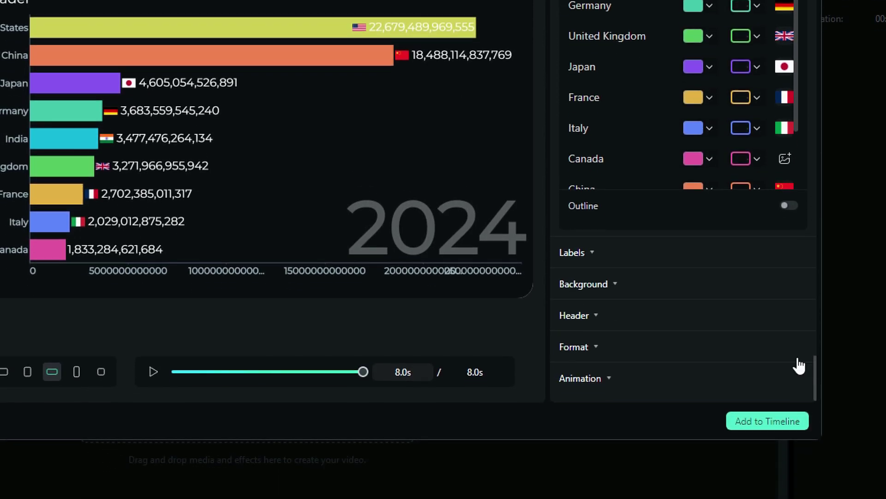
Step: Set the chart header text to 'GDP Growth (USD)' and add the chart to the timeline
{"action": "left_click", "coordinate": [601, 313]}
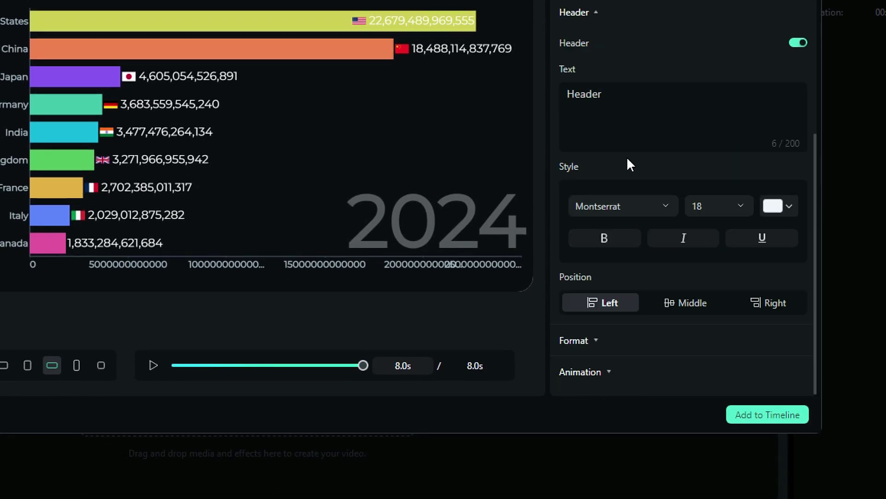
{"action": "double_click", "coordinate": [568, 92]}
{"action": "type", "text": "GDP Growth (USD)"}
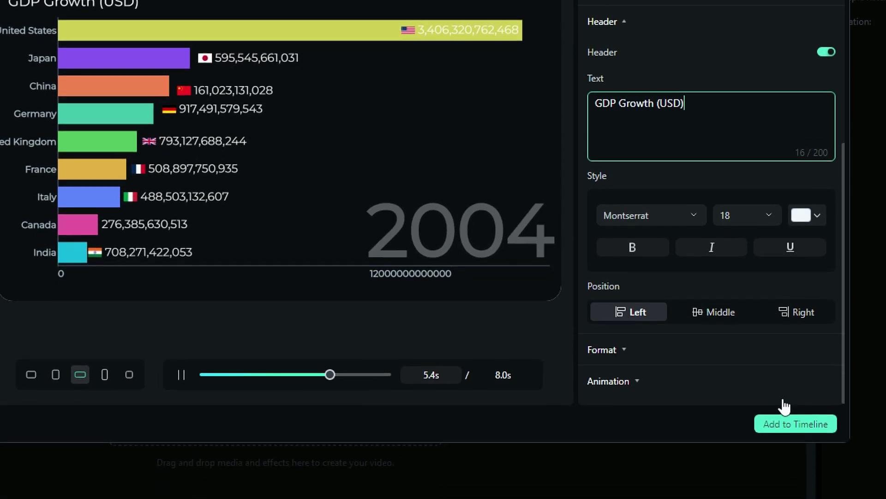
{"action": "left_click", "coordinate": [806, 424]}
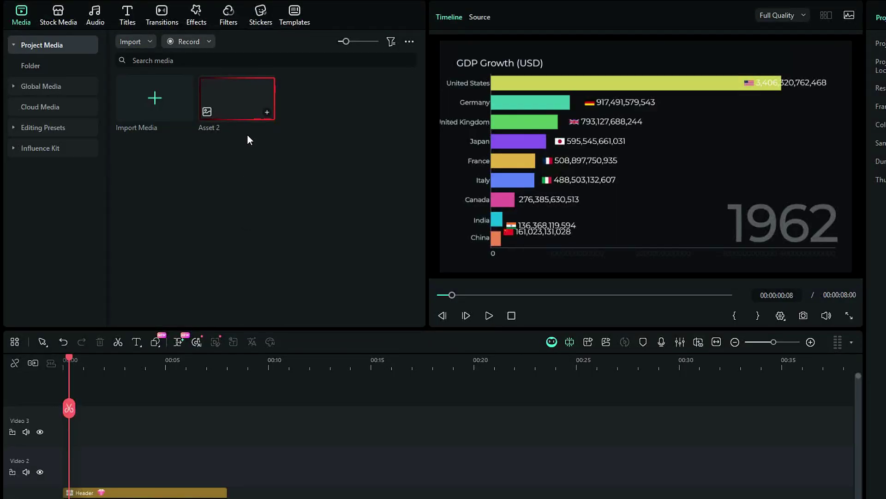
Step: Place the red frame overlay (Asset 2) on Video 2 scaled to 95%
{"action": "left_click_drag", "start_coordinate": [244, 113], "coordinate": [69, 474]}
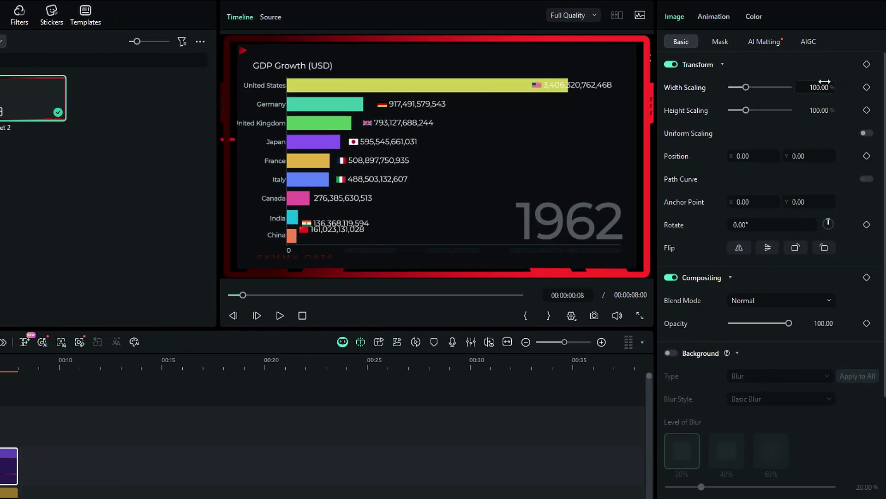
{"action": "left_click_drag", "start_coordinate": [816, 90], "coordinate": [806, 90]}
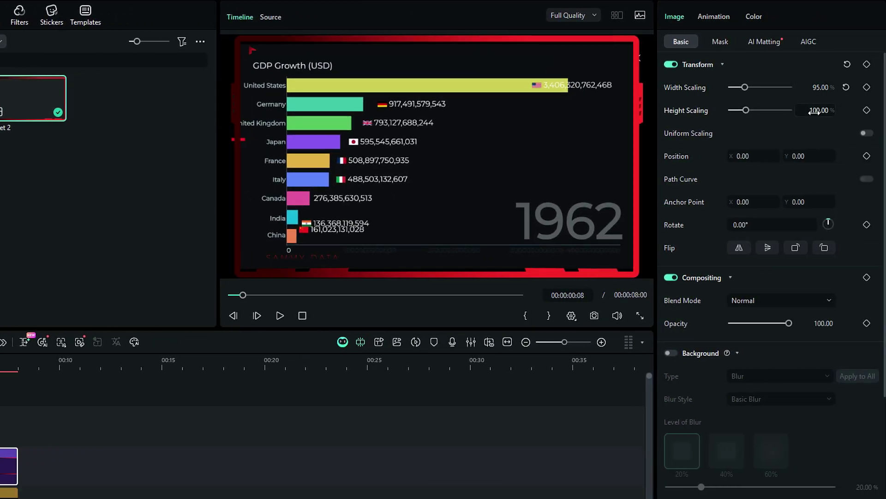
{"action": "scroll", "coordinate": [815, 111], "scroll_direction": "down", "scroll_amount": 5}
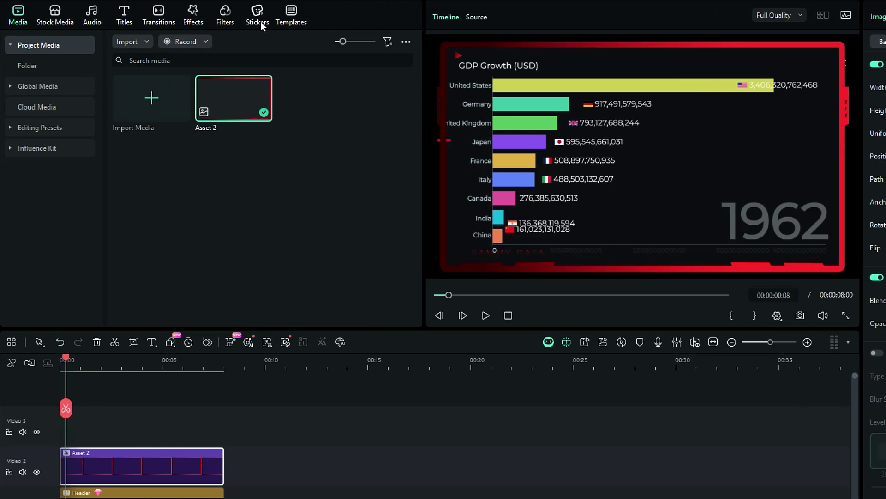
Step: Add a LIVE sticker from a 'live' search to Video 3, moved to the frame's right side
{"action": "left_click", "coordinate": [54, 21]}
{"action": "left_click", "coordinate": [232, 42]}
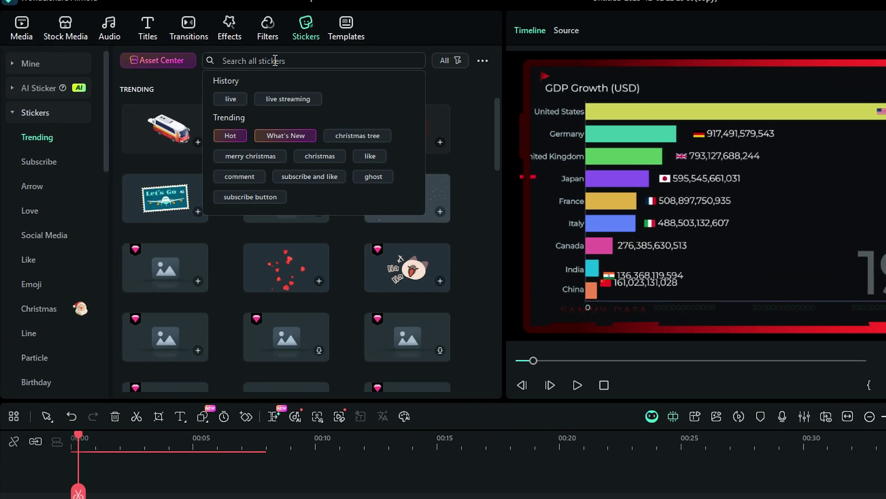
{"action": "left_click", "coordinate": [202, 71]}
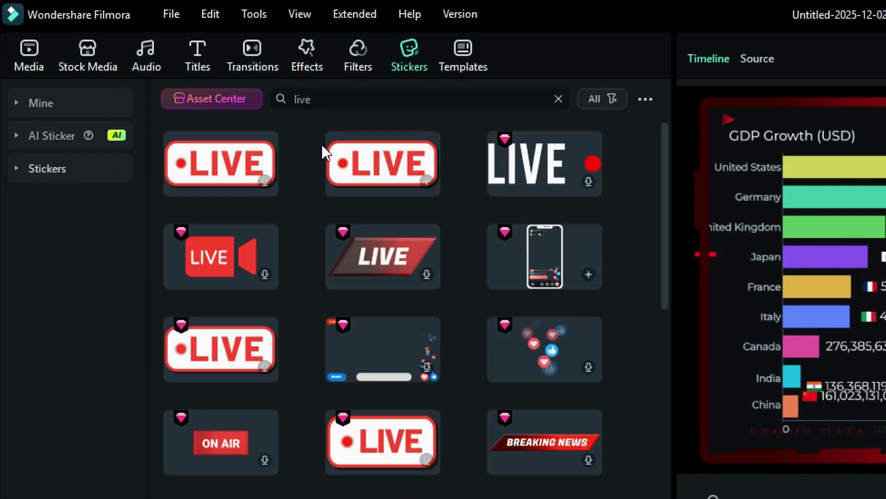
{"action": "left_click_drag", "start_coordinate": [350, 167], "coordinate": [99, 390]}
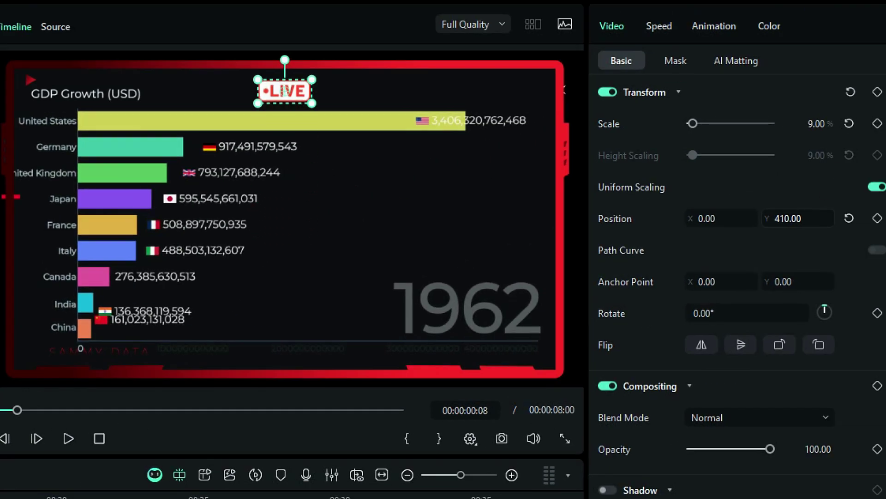
{"action": "left_click_drag", "start_coordinate": [285, 91], "coordinate": [476, 91]}
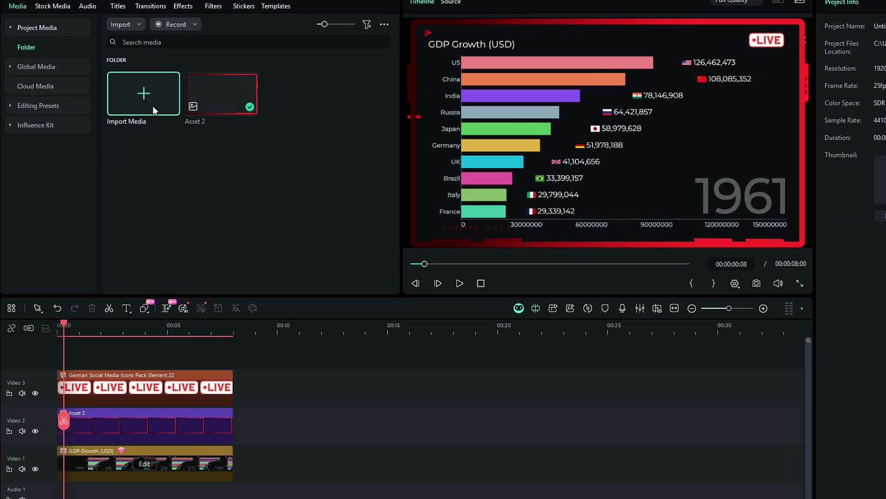
Step: Import the On Camera video and place it on a new top track
{"action": "left_click", "coordinate": [153, 107]}
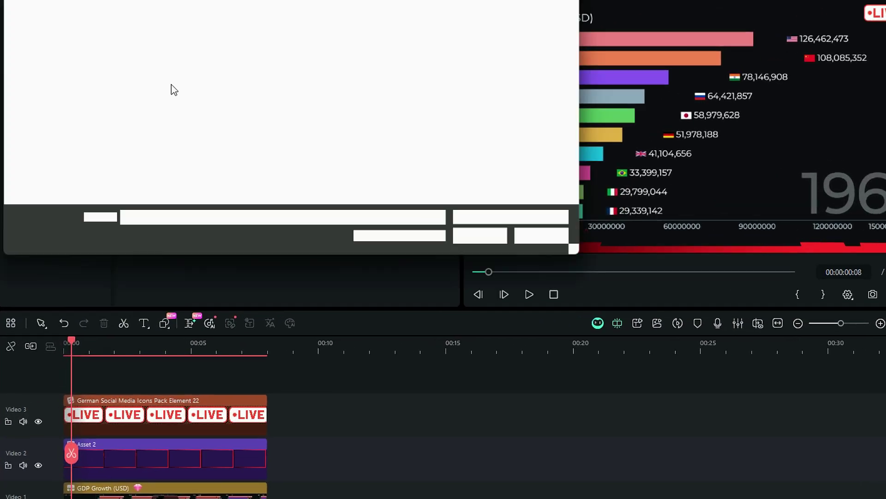
{"action": "left_click", "coordinate": [160, 57]}
{"action": "left_click", "coordinate": [502, 236]}
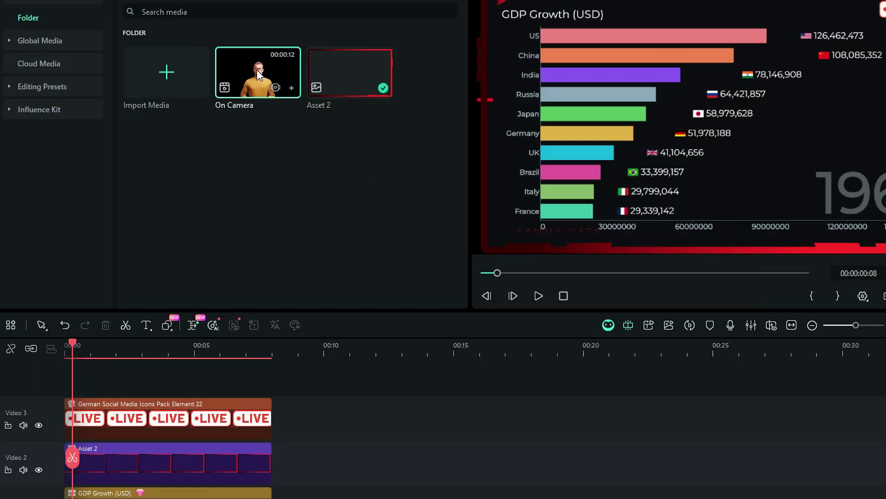
{"action": "left_click_drag", "start_coordinate": [258, 74], "coordinate": [66, 409]}
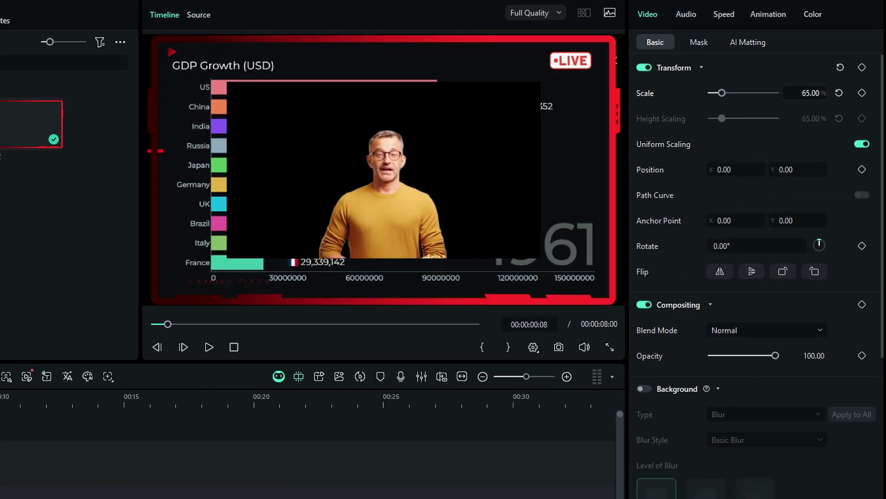
Step: Apply a Circle mask at 50% height over the face and move the presenter right
{"action": "left_click", "coordinate": [710, 44]}
{"action": "left_click", "coordinate": [833, 73]}
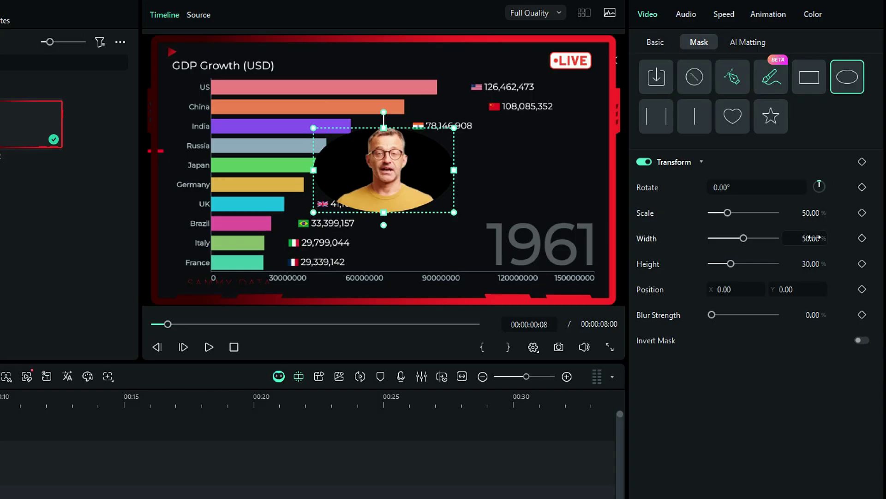
{"action": "left_click", "coordinate": [814, 267]}
{"action": "type", "text": "50"}
{"action": "key", "text": "Return"}
{"action": "mouse_move", "coordinate": [730, 291]}
{"action": "left_mouse_down"}
{"action": "mouse_move", "coordinate": [748, 291]}
{"action": "mouse_move", "coordinate": [738, 291]}
{"action": "left_mouse_up"}
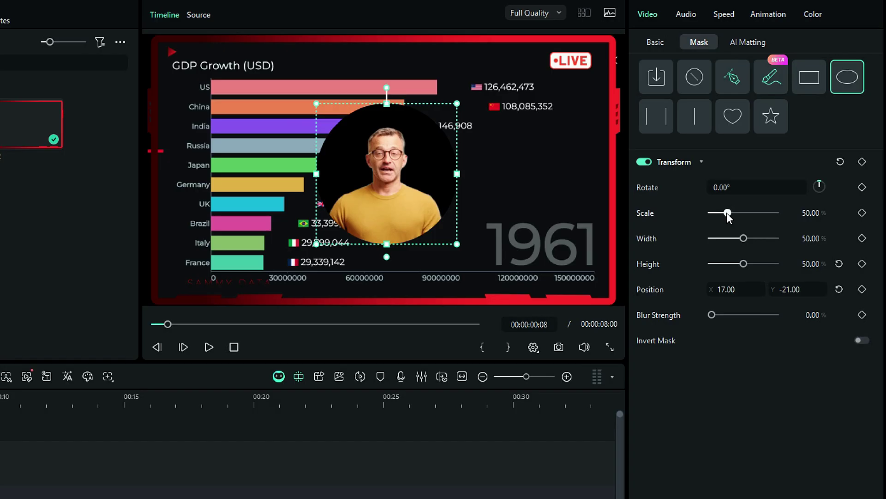
{"action": "left_click_drag", "start_coordinate": [726, 212], "coordinate": [725, 213]}
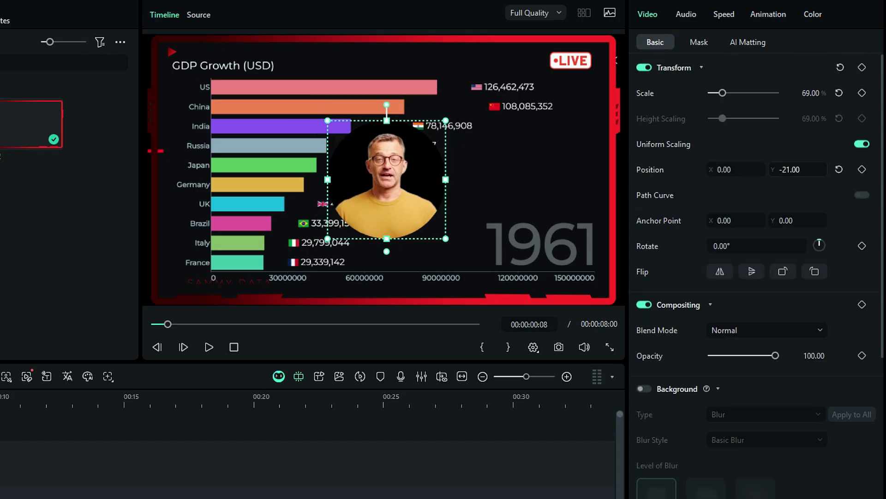
{"action": "left_click_drag", "start_coordinate": [741, 187], "coordinate": [756, 118]}
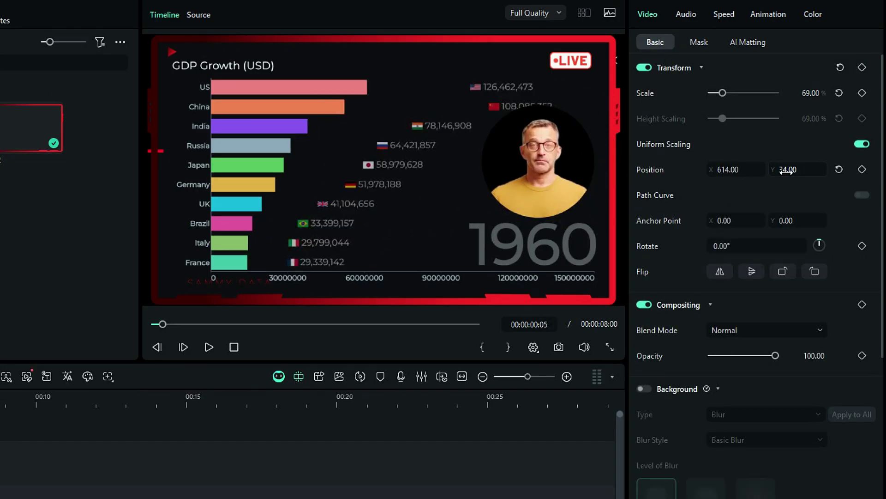
Step: Open the Image to Video generator under AI Media in the stock media library
{"action": "left_click", "coordinate": [68, 24]}
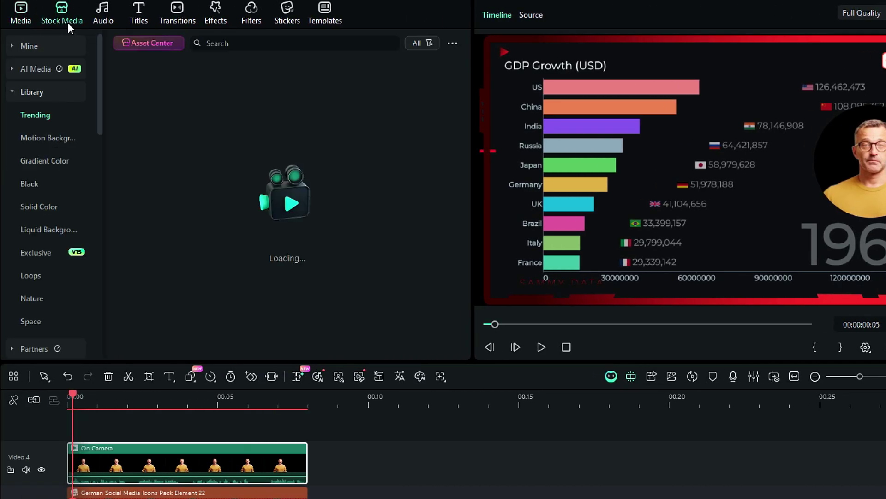
{"action": "left_click", "coordinate": [47, 76]}
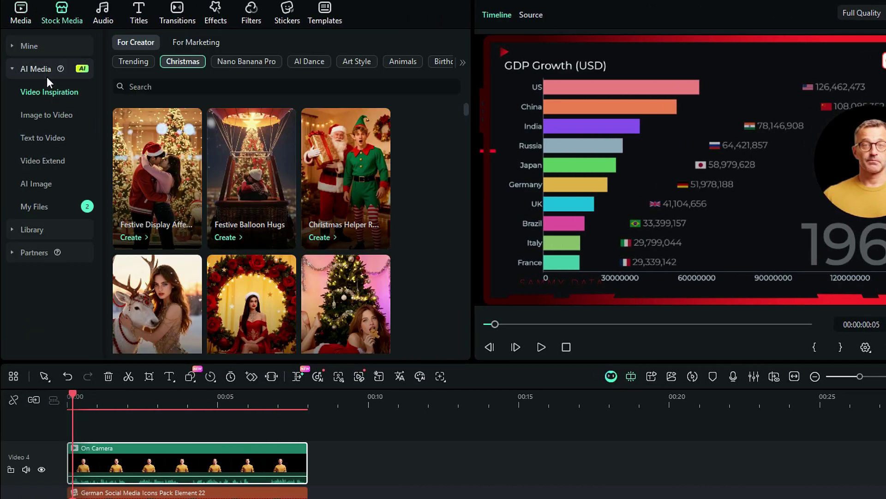
{"action": "left_click", "coordinate": [56, 112]}
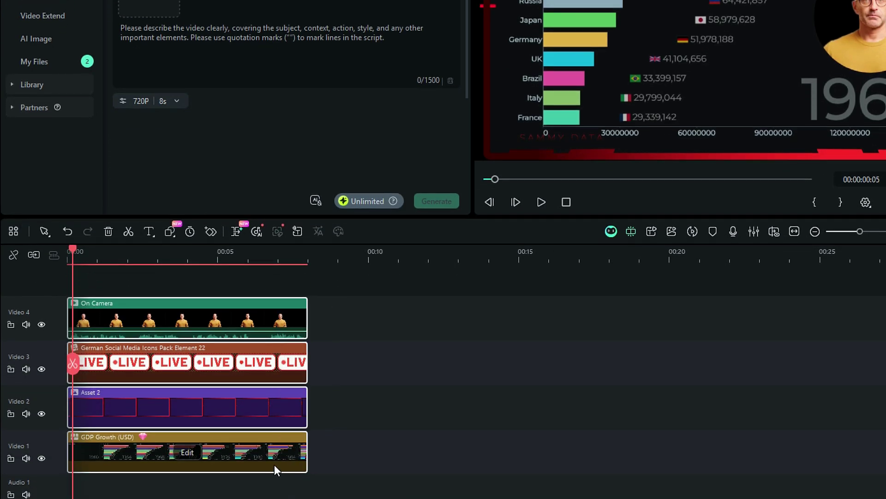
Step: Merge the stacked timeline clips into Compound Clip 1
{"action": "right_click", "coordinate": [274, 465]}
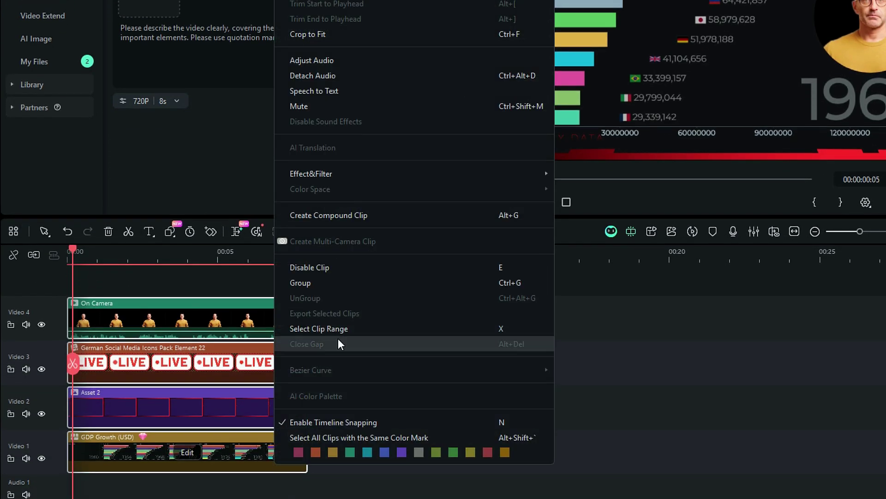
{"action": "left_click", "coordinate": [338, 219]}
{"action": "left_click", "coordinate": [677, 238]}
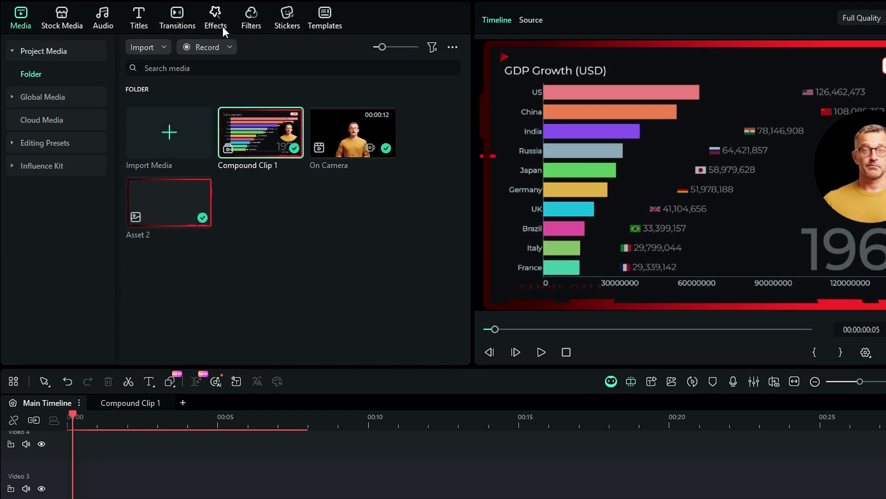
Step: Apply Corner Pin to Compound Clip 1 for a perspective tilt, keyframe its scale and position, and play it back
{"action": "left_click", "coordinate": [222, 27]}
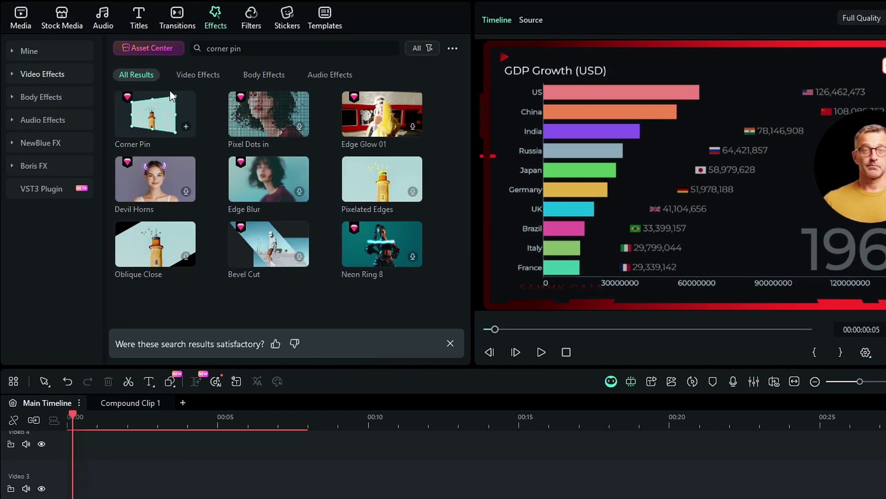
{"action": "left_click_drag", "start_coordinate": [170, 93], "coordinate": [103, 448]}
{"action": "left_click", "coordinate": [103, 448]}
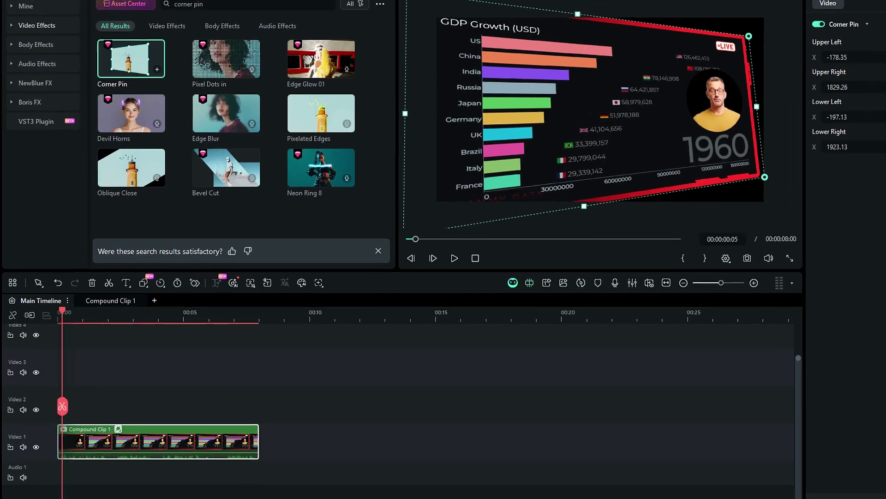
{"action": "left_click", "coordinate": [868, 70]}
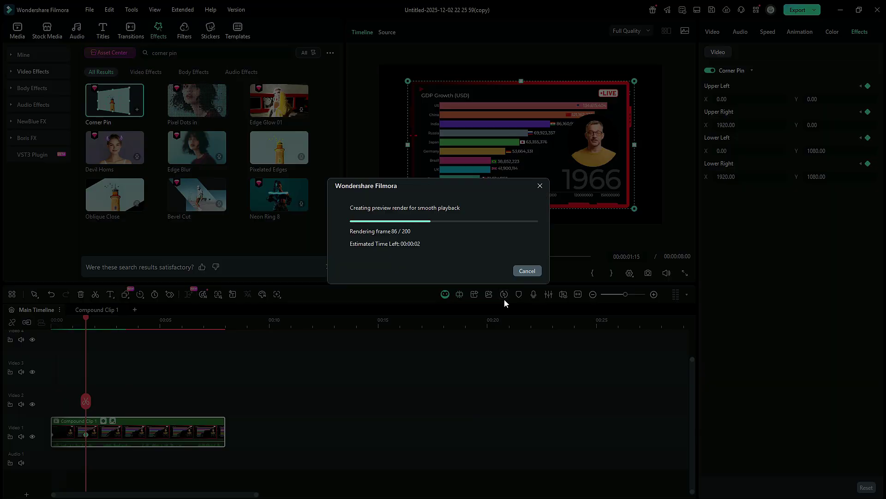
{"action": "left_click", "coordinate": [395, 273]}
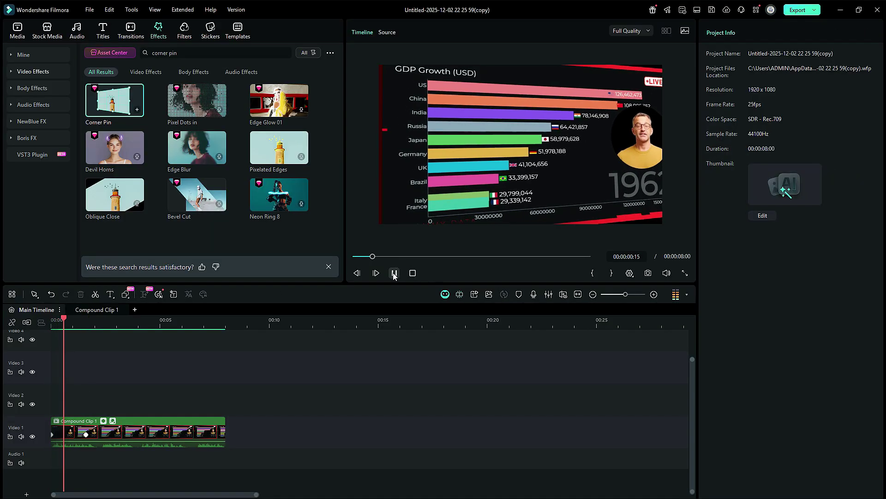